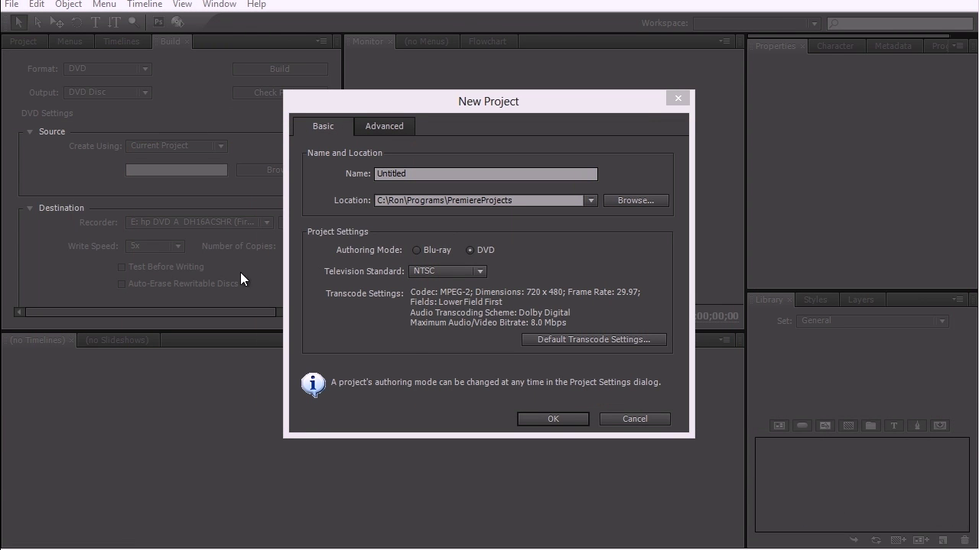
Step: Give the new DVD project its custom tutorial name and keep NTSC as the television standard
left_click(457, 100)
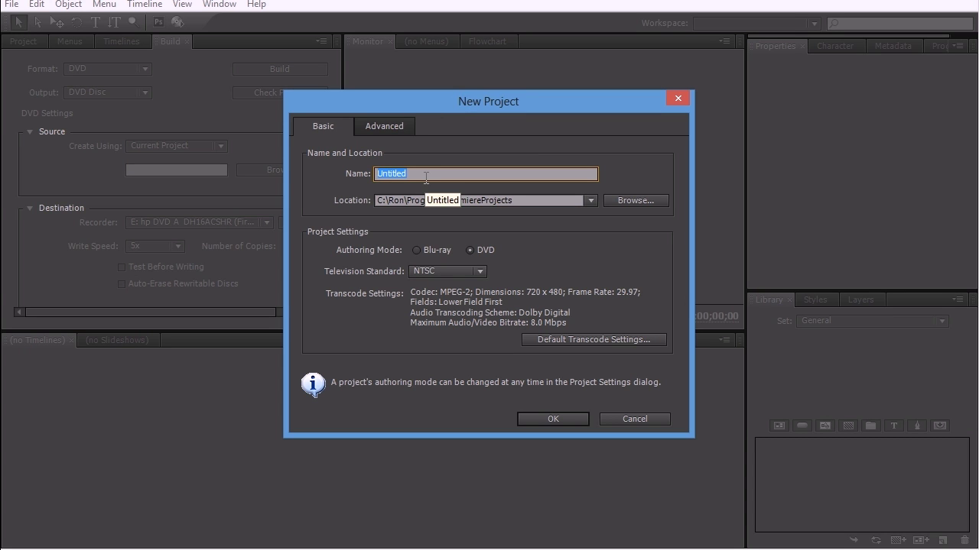
type("RonPremiereDVDTutorial")
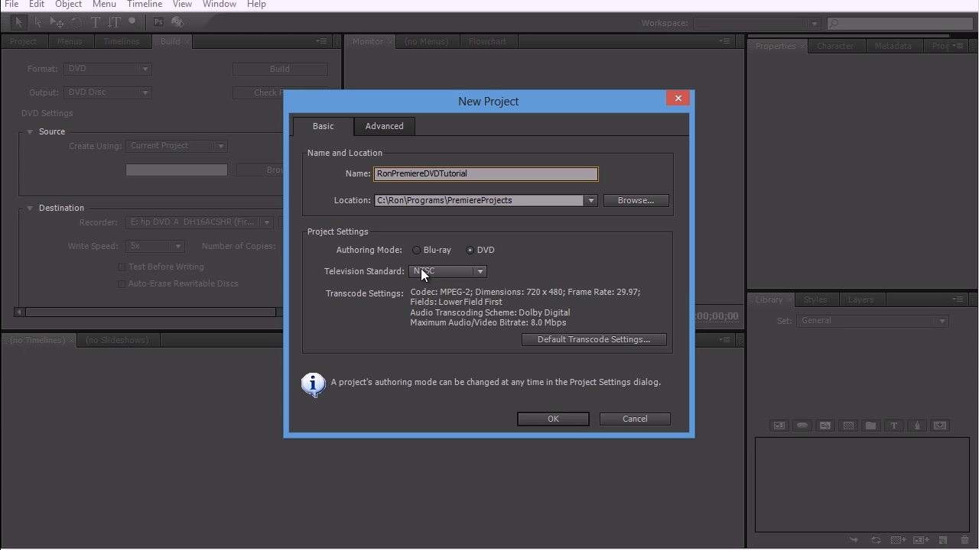
left_click(441, 273)
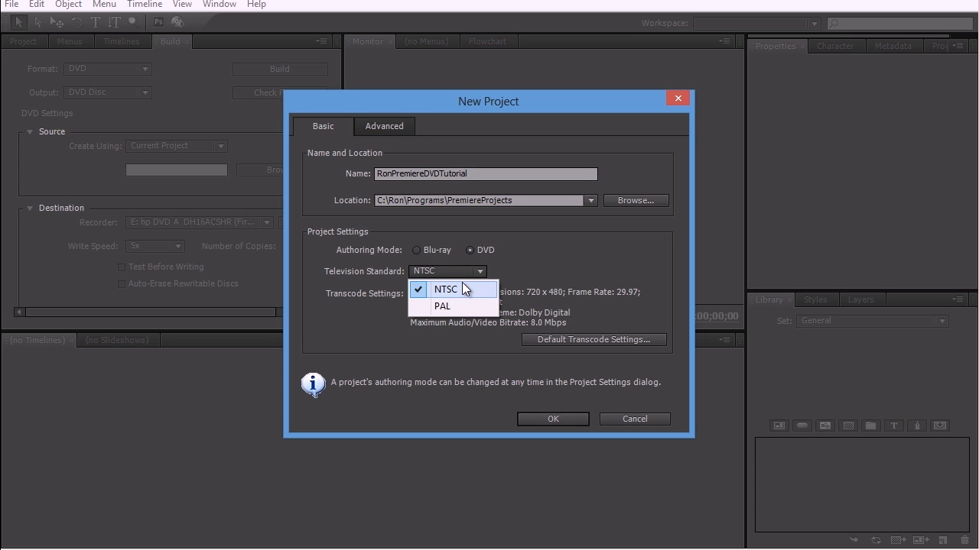
left_click(462, 289)
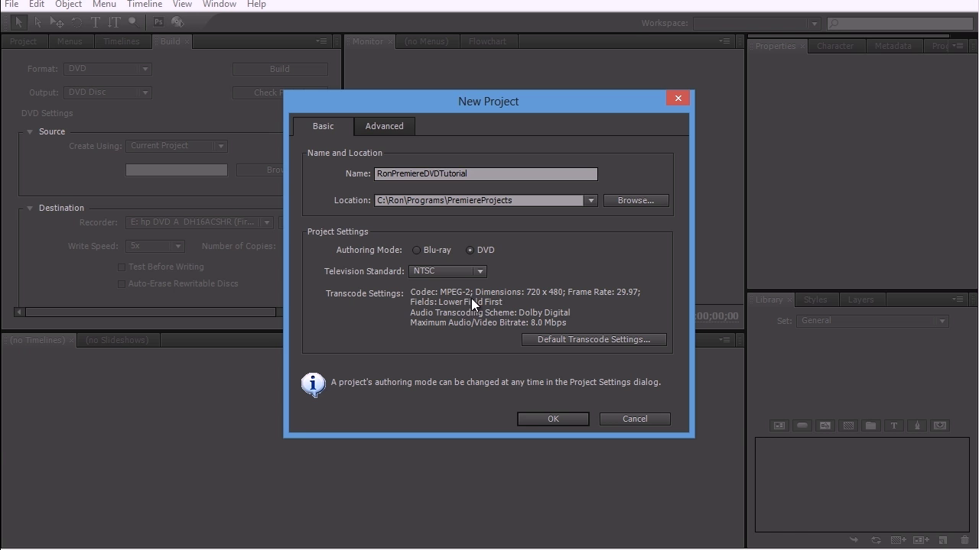
Step: Create the project, show its Project panel, and cancel the Premiere Pro sequence import
left_click(532, 418)
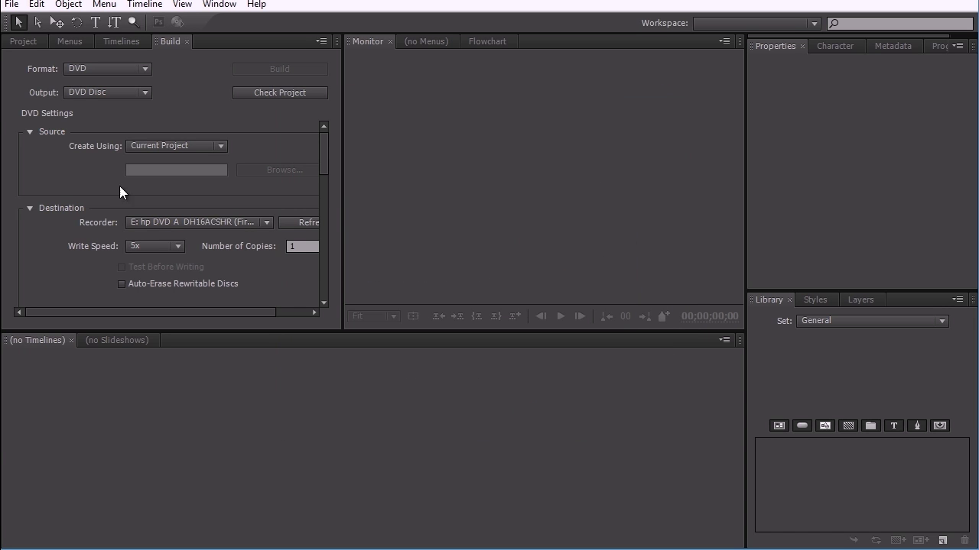
left_click(21, 42)
left_click(11, 4)
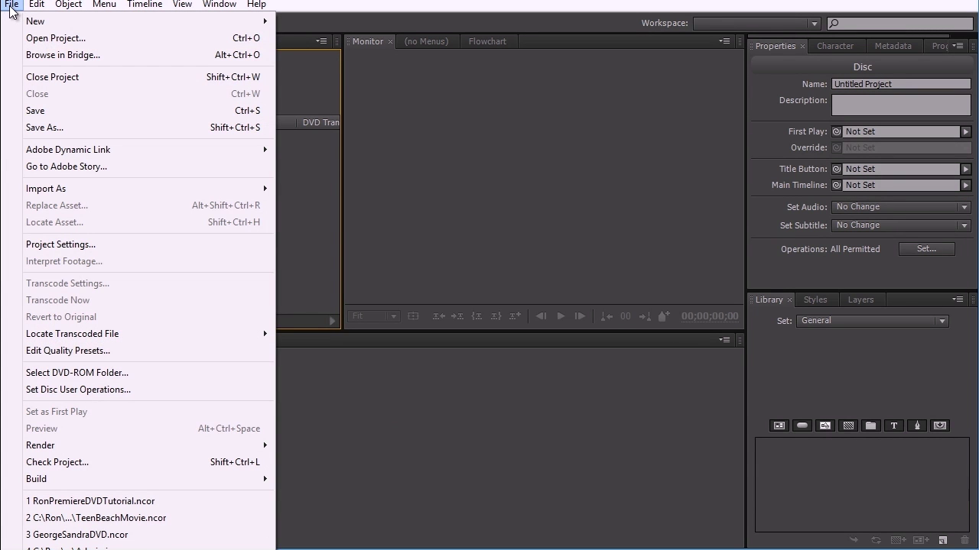
mouse_move(44, 151)
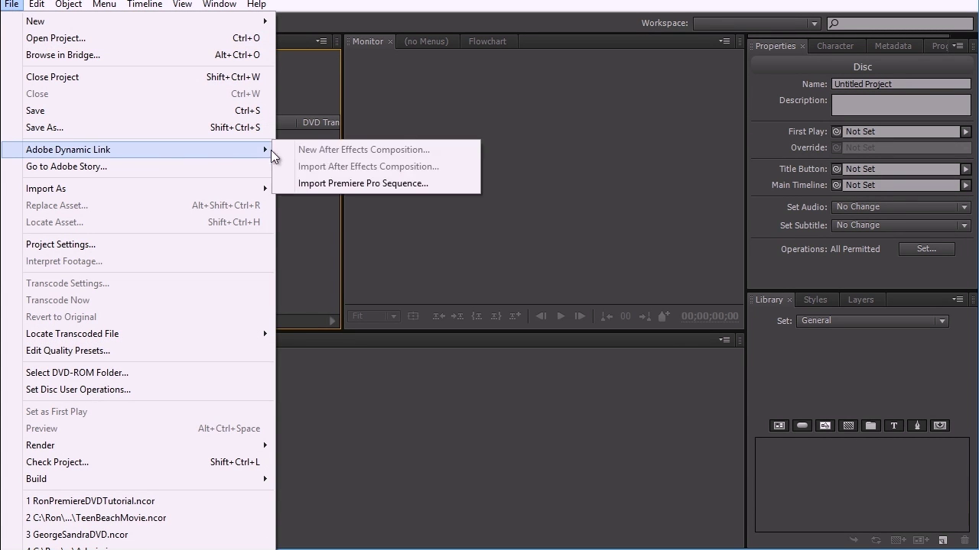
left_click(327, 185)
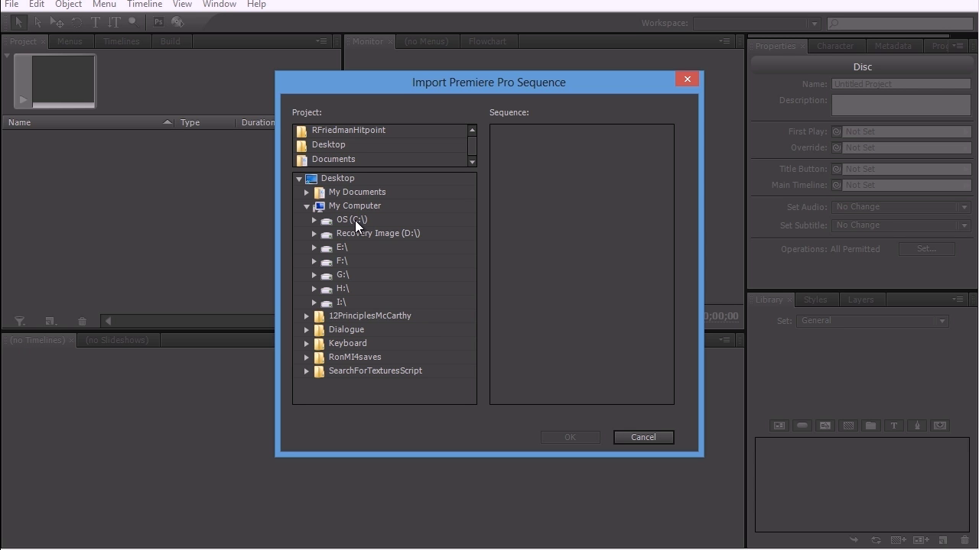
left_click(636, 439)
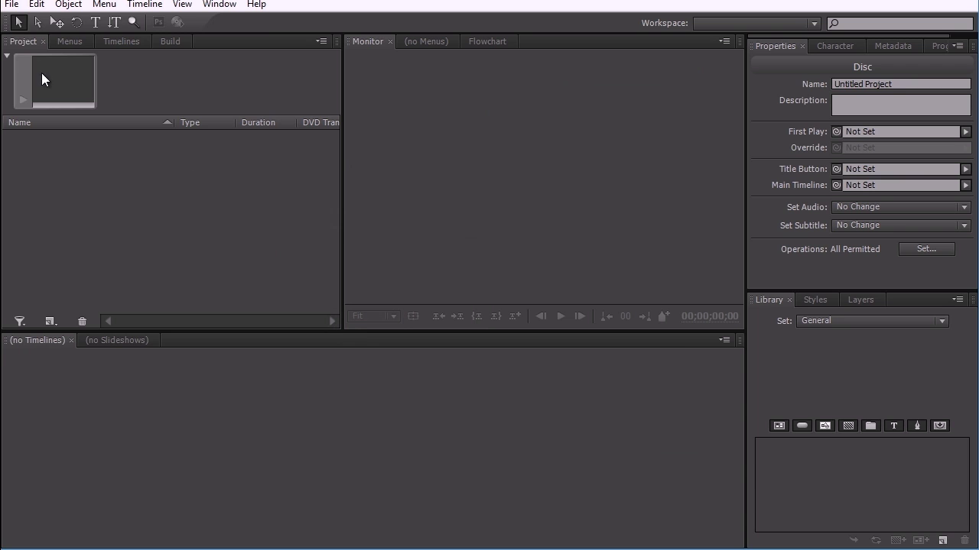
Step: Start an Import As Asset and browse to the vids > RoughVids folder
left_click(11, 4)
mouse_move(79, 191)
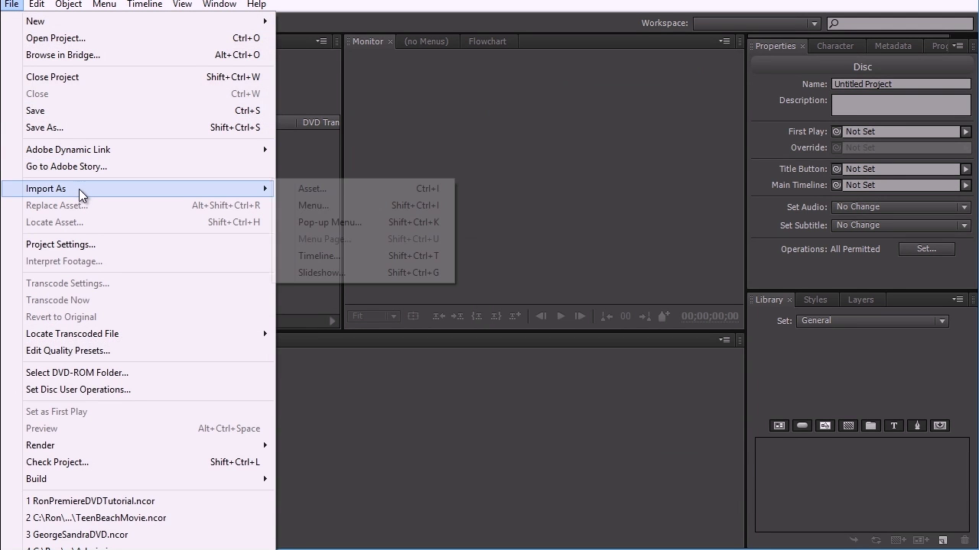
left_click(306, 188)
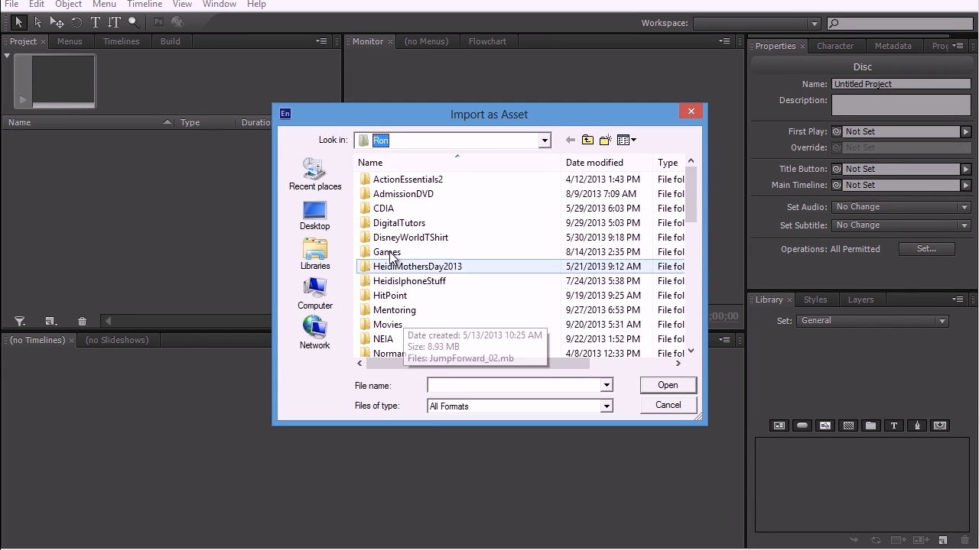
double_click(386, 224)
double_click(393, 224)
double_click(393, 226)
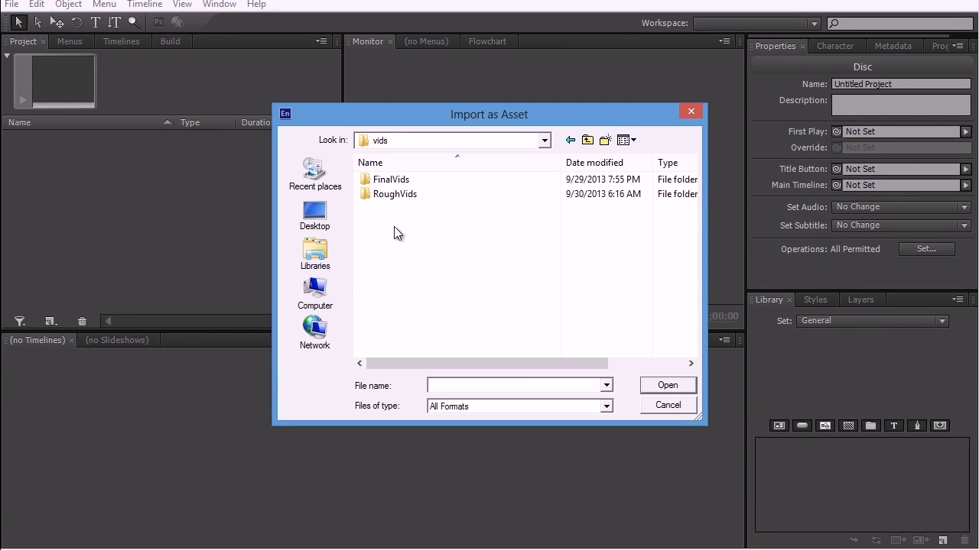
double_click(398, 194)
left_click_drag(691, 209, 693, 304)
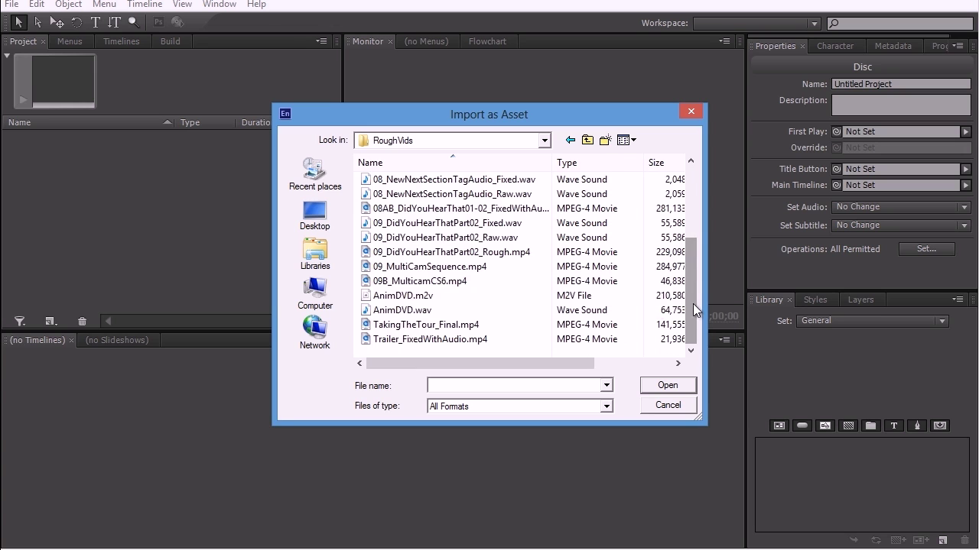
Step: Import AnimDVD.m2v and AnimDVD.wav together as project assets
left_click(425, 298)
left_click(410, 312, "ctrl")
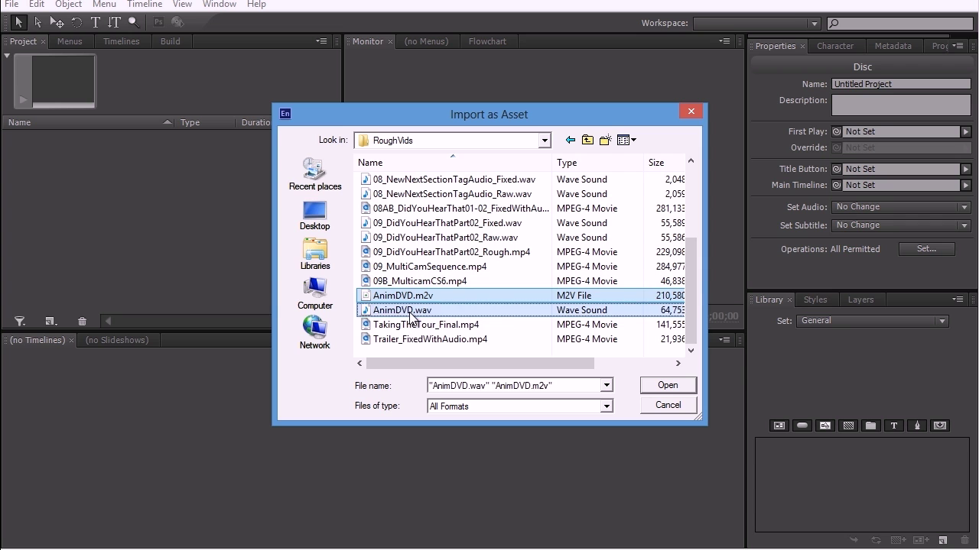
left_click(659, 386)
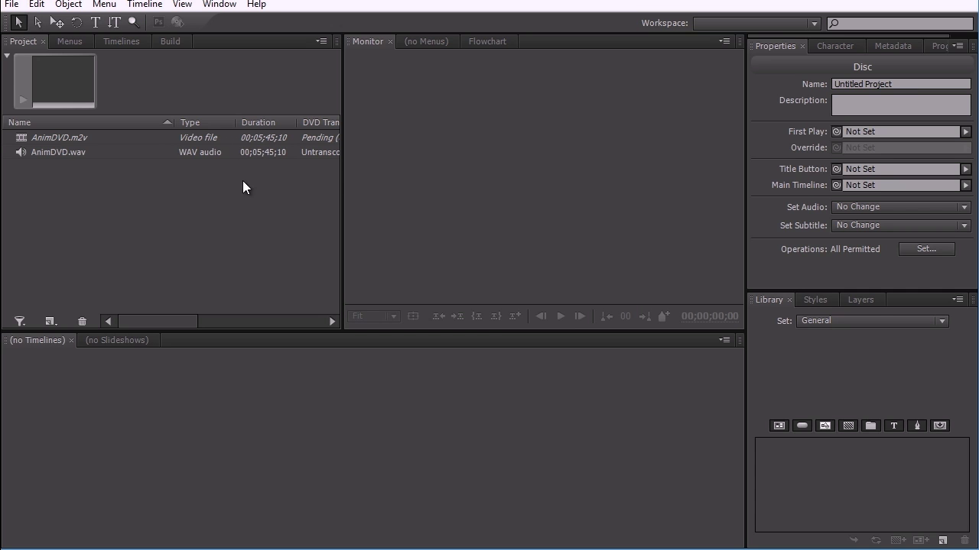
mouse_move(146, 321)
left_mouse_down()
mouse_move(190, 321)
mouse_move(134, 324)
left_mouse_up()
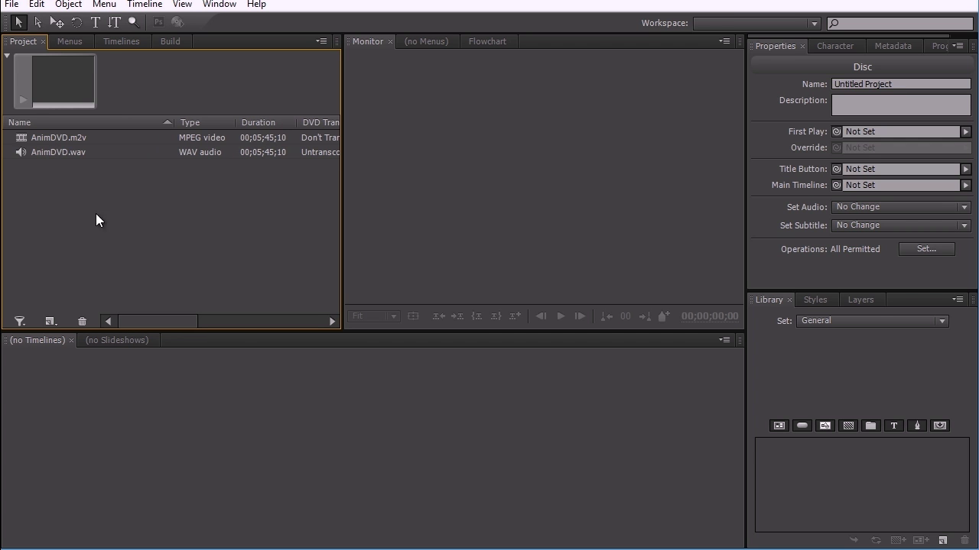
Step: Create an AnimDVD timeline from AnimDVD.m2v and place AnimDVD.wav on Audio 1
left_click(37, 141)
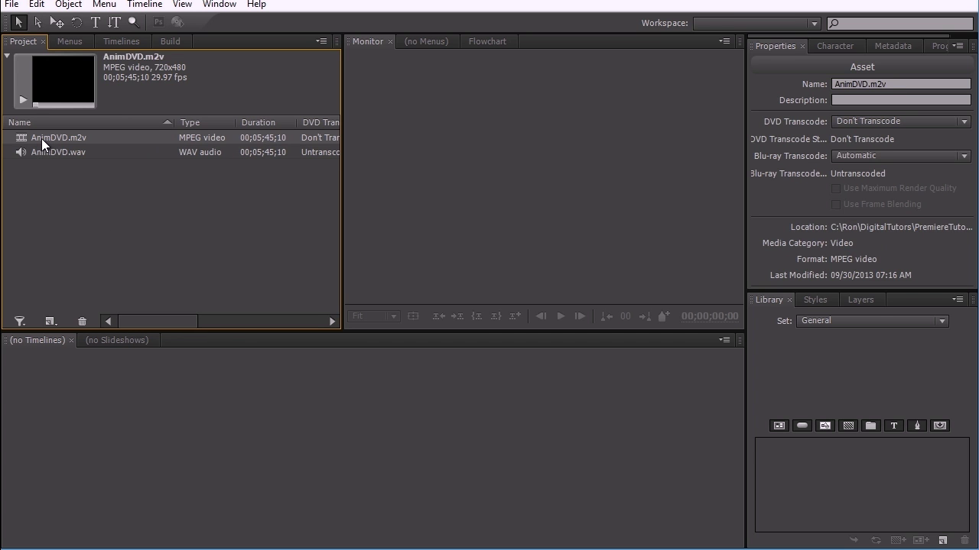
right_click(41, 139)
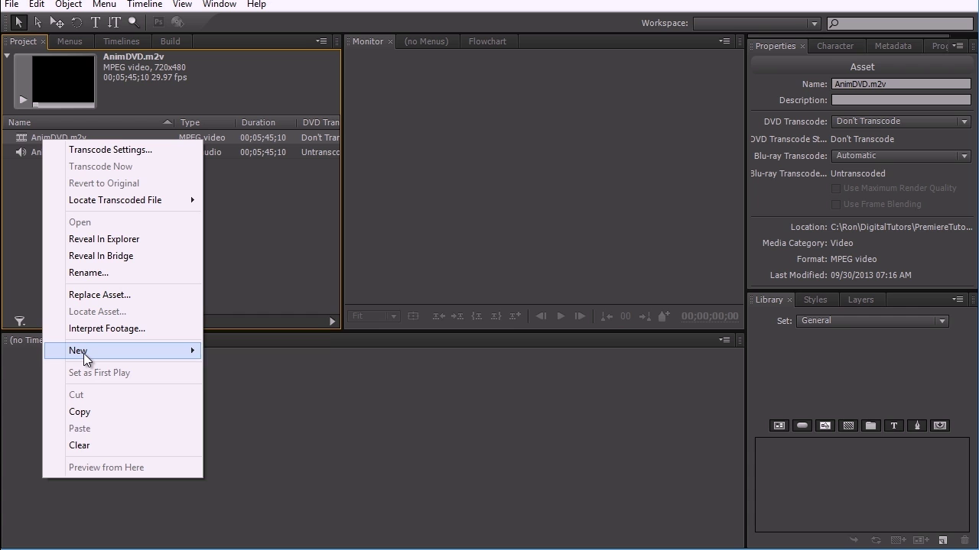
mouse_move(107, 359)
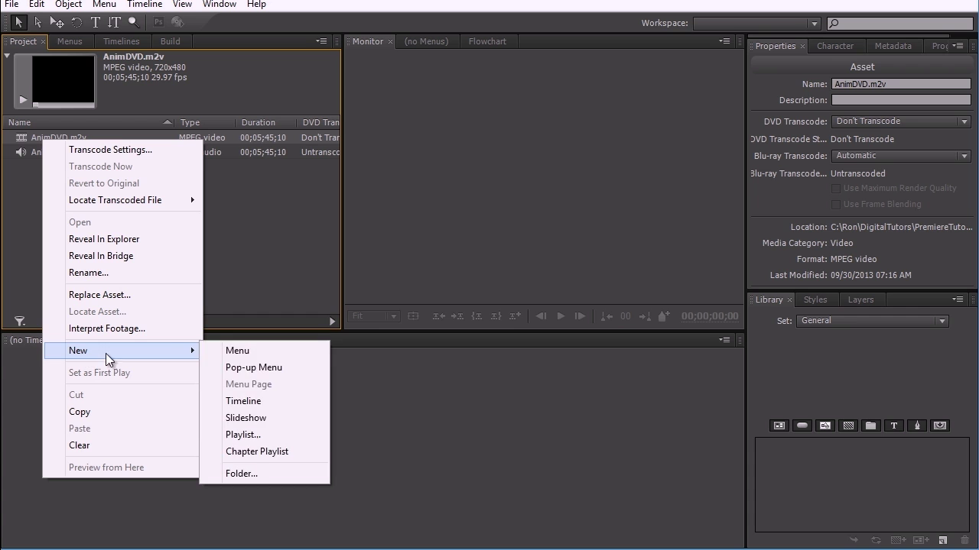
left_click(247, 403)
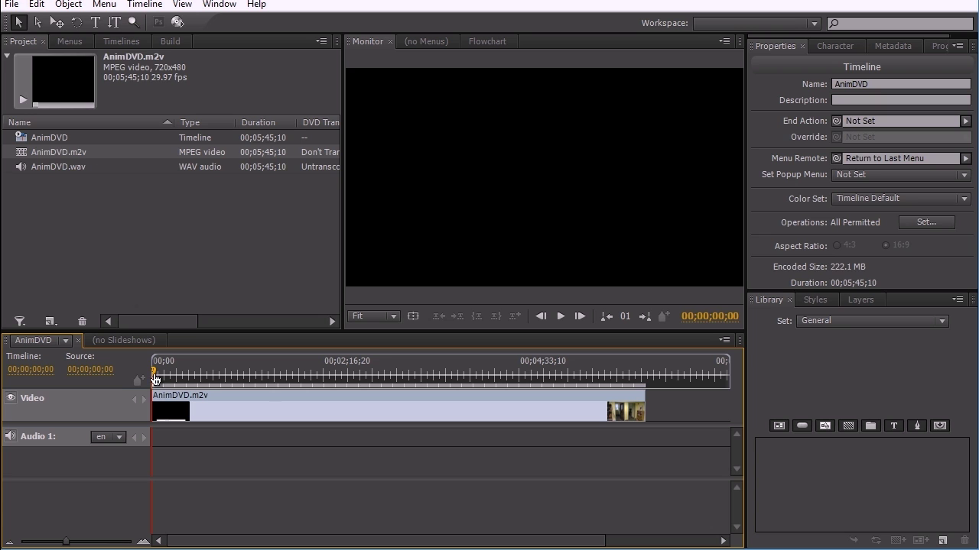
left_click_drag(59, 166, 190, 433)
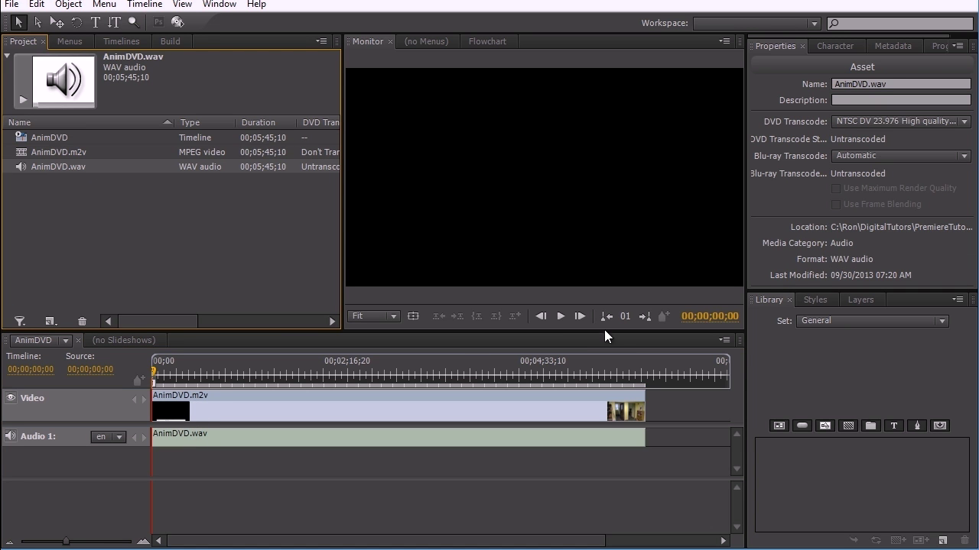
left_click(562, 316)
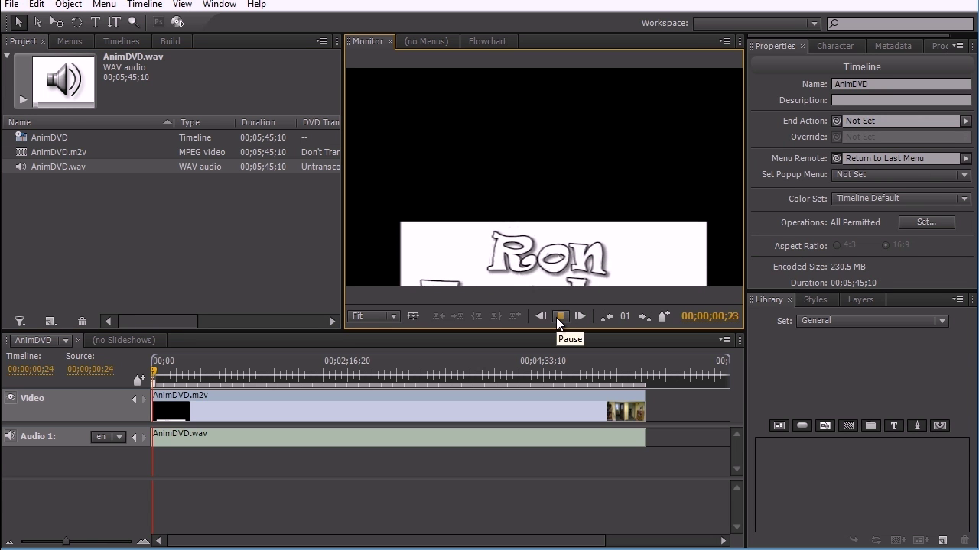
left_click(559, 316)
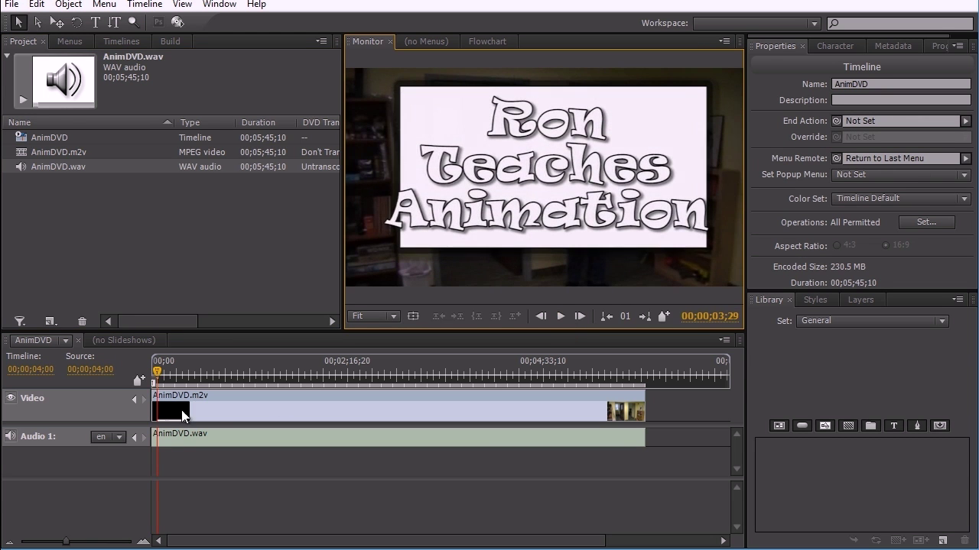
left_click_drag(166, 376, 111, 388)
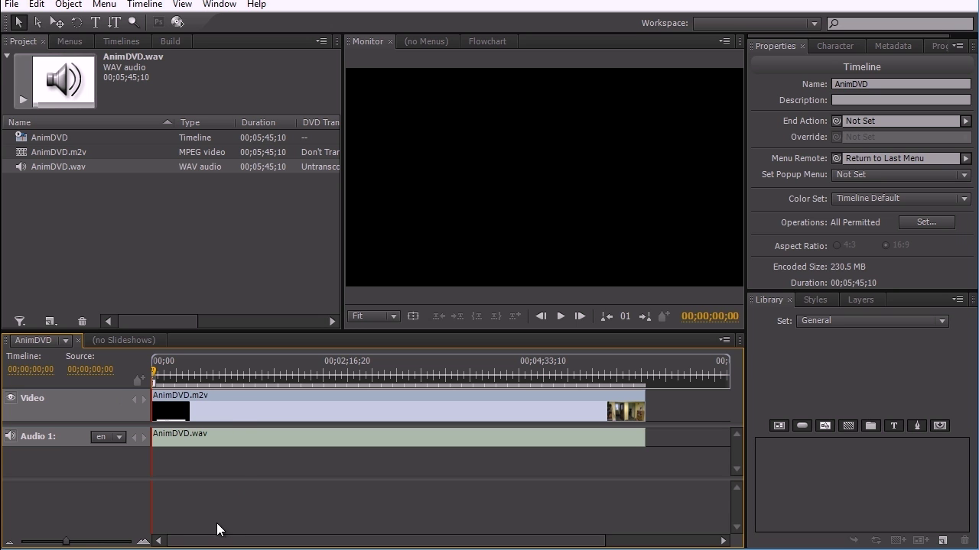
Step: Scrub to 00;00;08;05, where live action starts, and add Chapter 2 there
left_click_drag(90, 542, 118, 540)
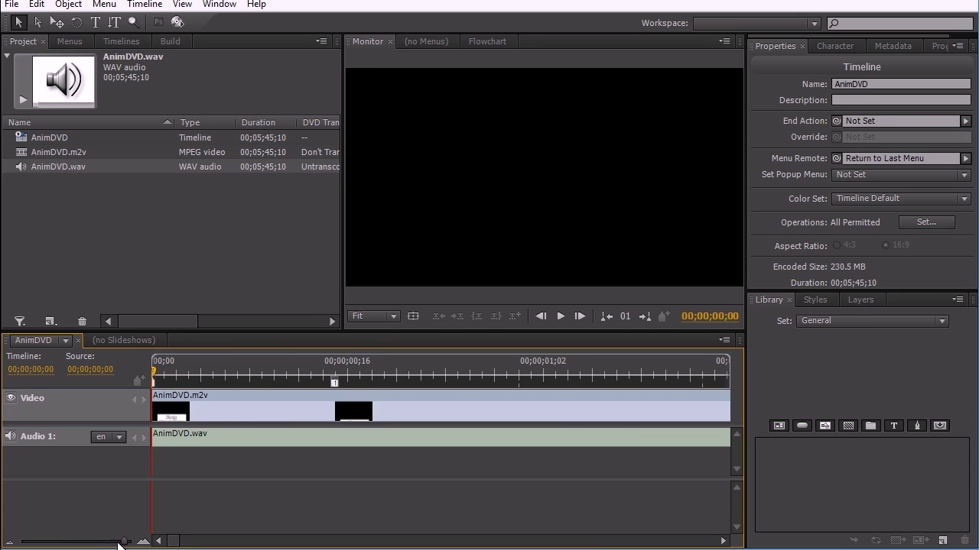
left_click(335, 375)
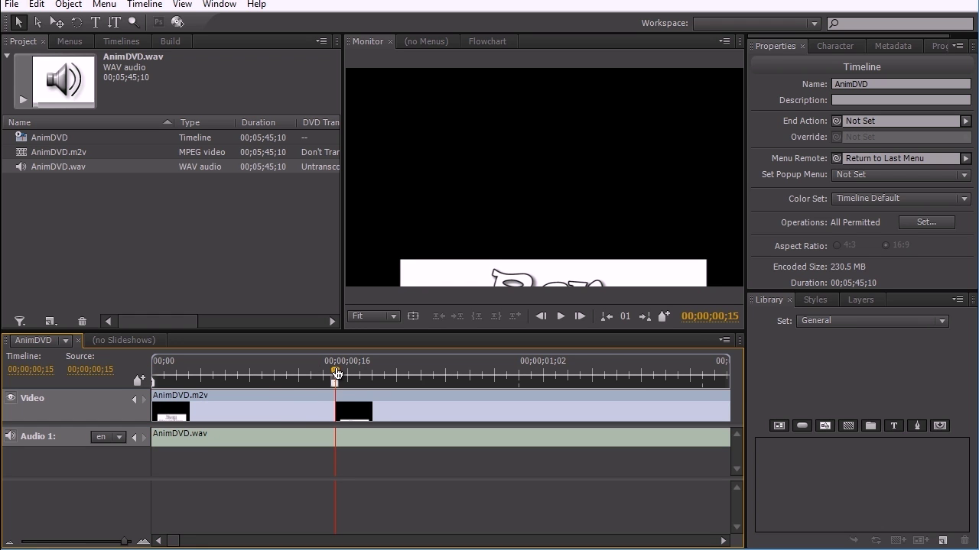
left_click_drag(337, 385, 616, 375)
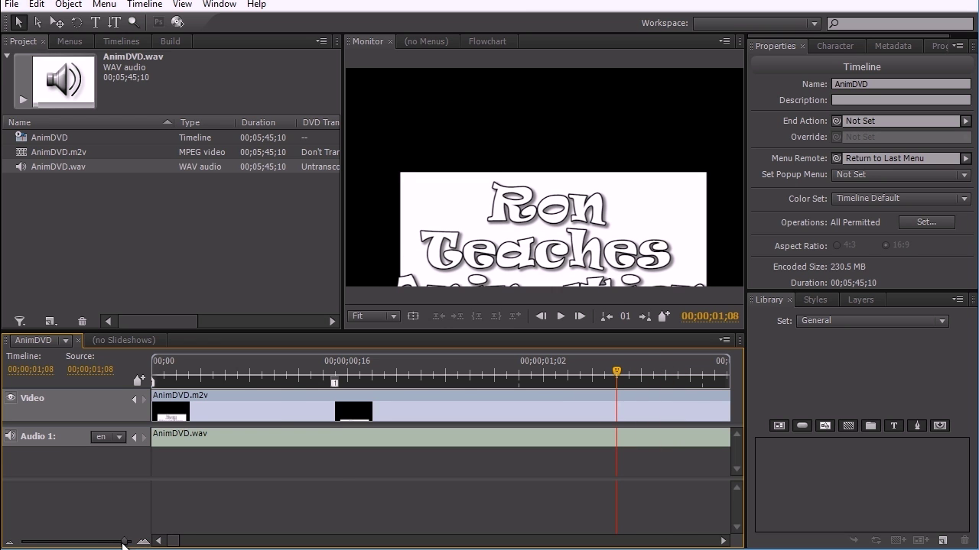
left_click_drag(124, 542, 102, 541)
left_click_drag(210, 373, 529, 373)
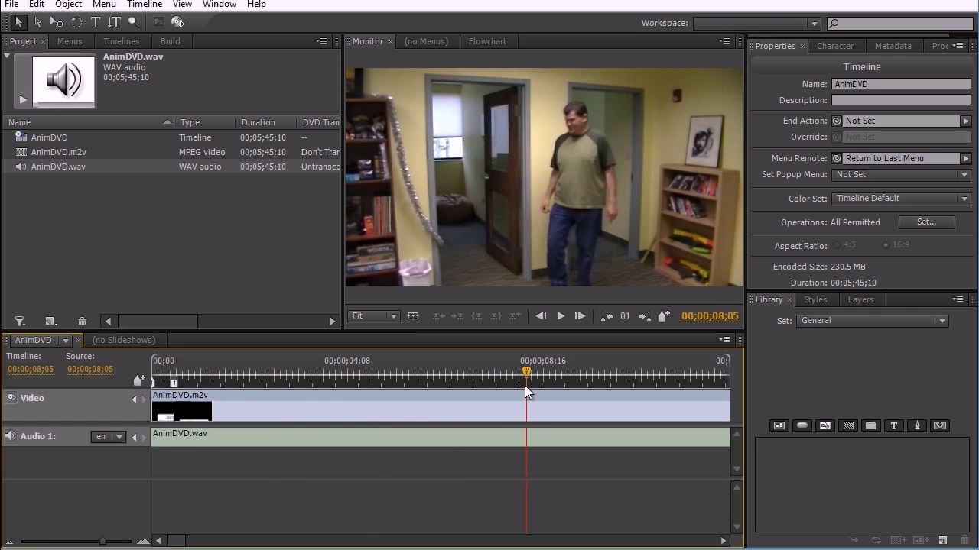
right_click(525, 383)
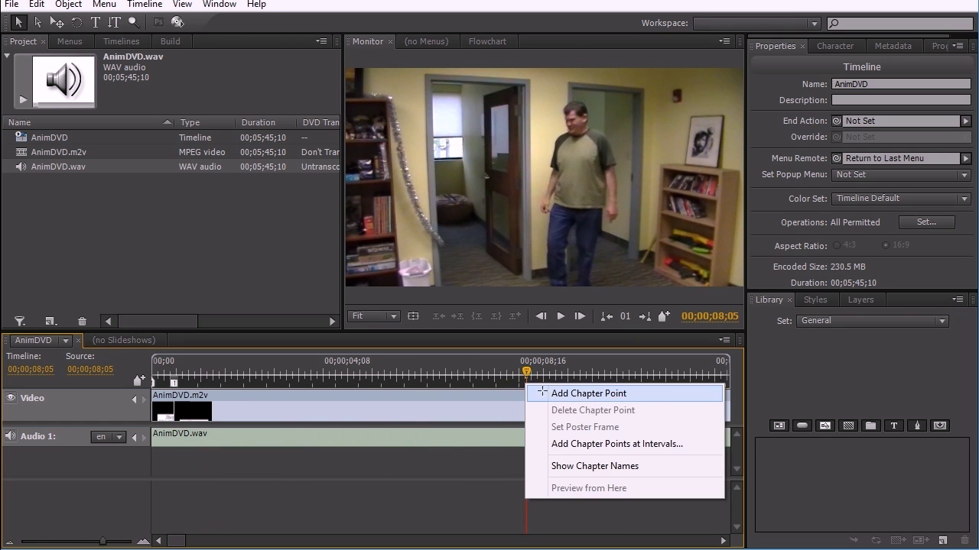
left_click(543, 394)
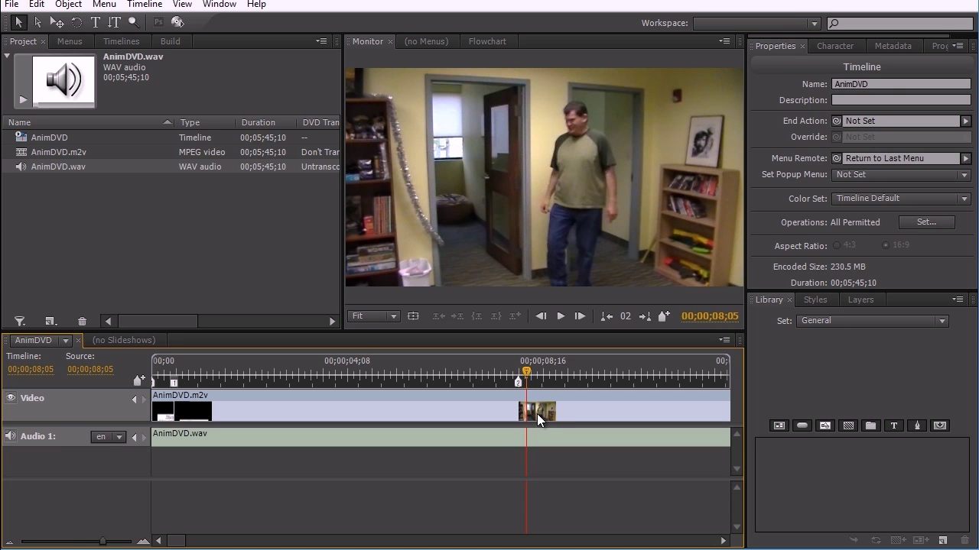
Step: Set Chapter 2's poster frame to 00;00;11;20 and return the playhead to the start
left_click_drag(526, 377, 687, 393)
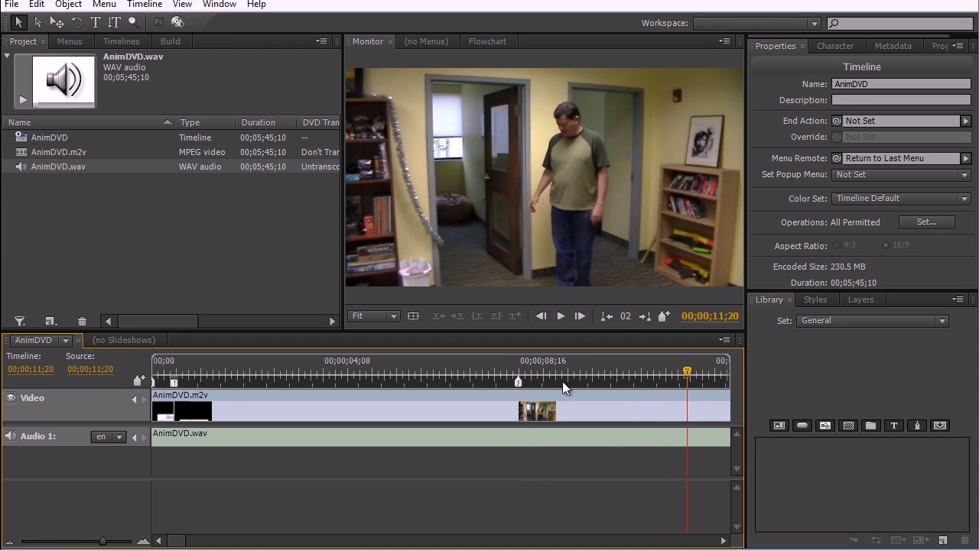
right_click(514, 383)
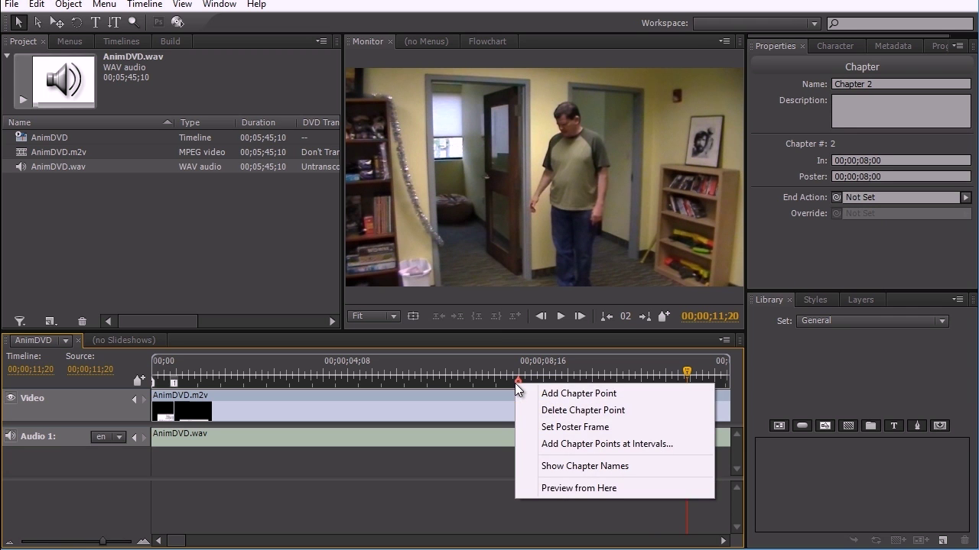
left_click(543, 427)
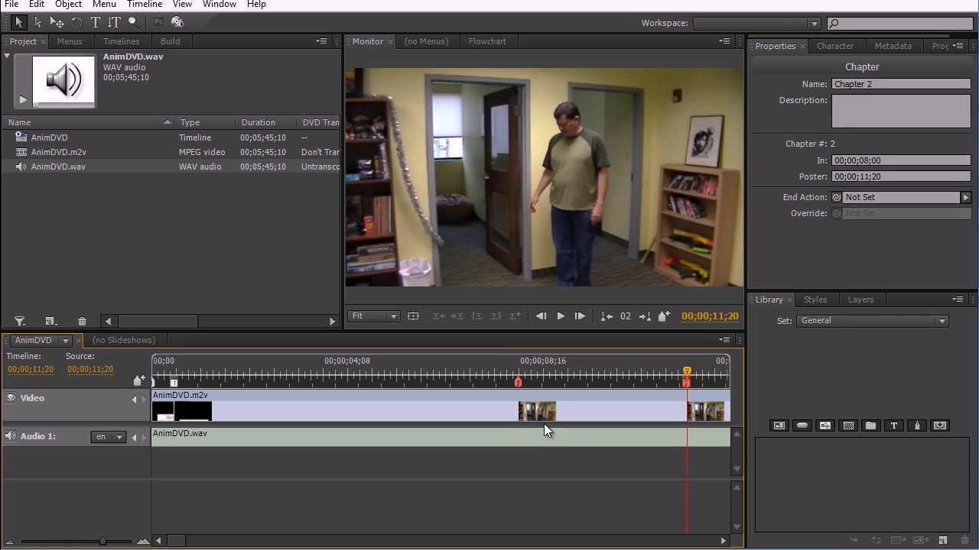
left_click(625, 373)
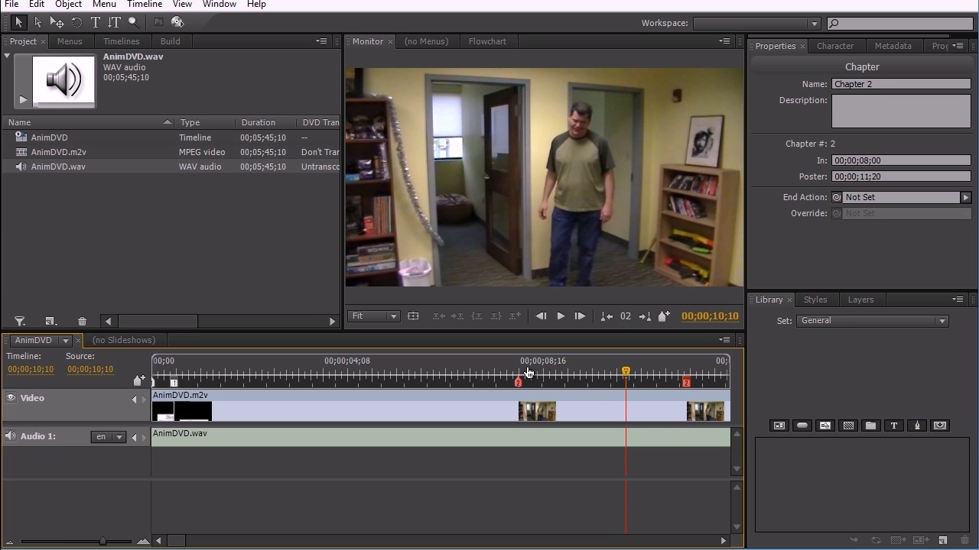
left_click_drag(626, 374, 345, 375)
key("Home")
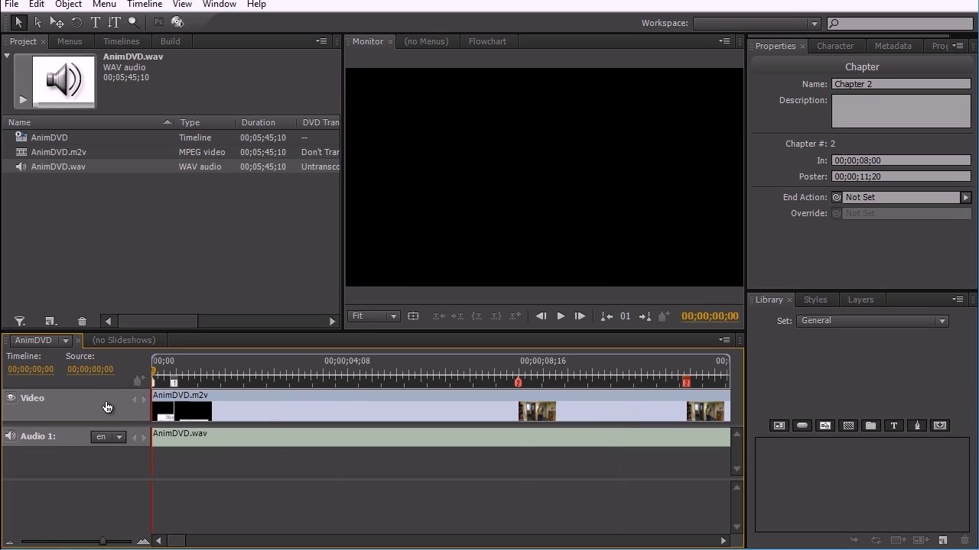
Step: Confirm the build settings: DVD format, DVD Disc output and 5x write speed
left_click(161, 40)
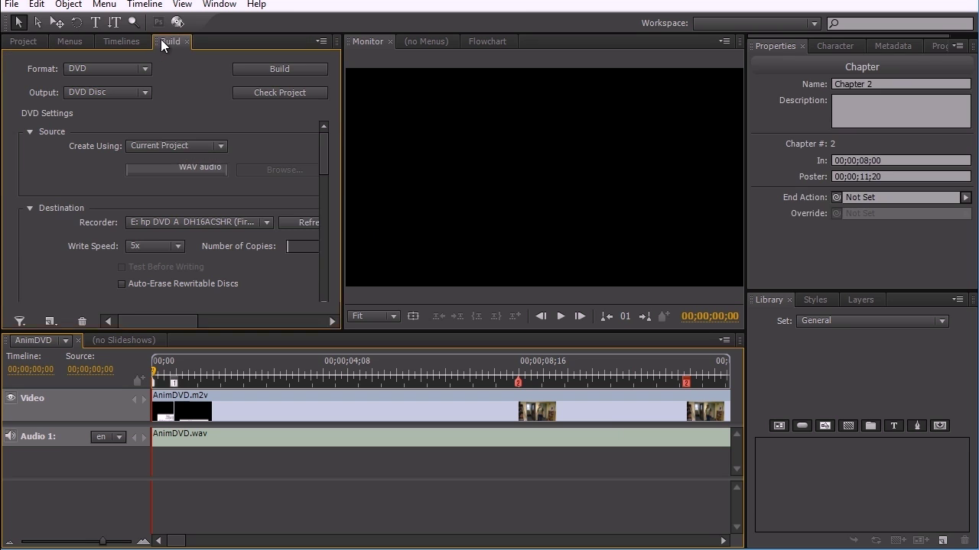
left_click(102, 70)
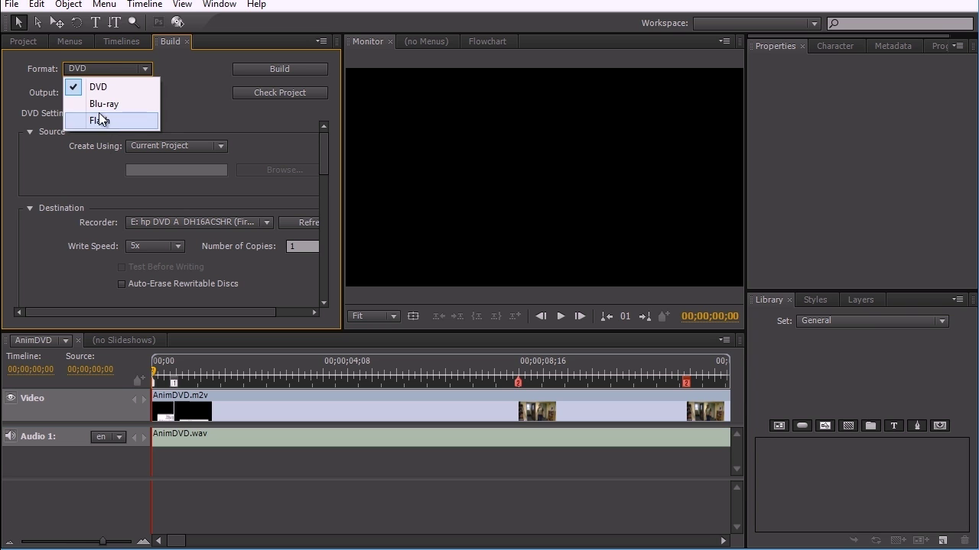
left_click(105, 69)
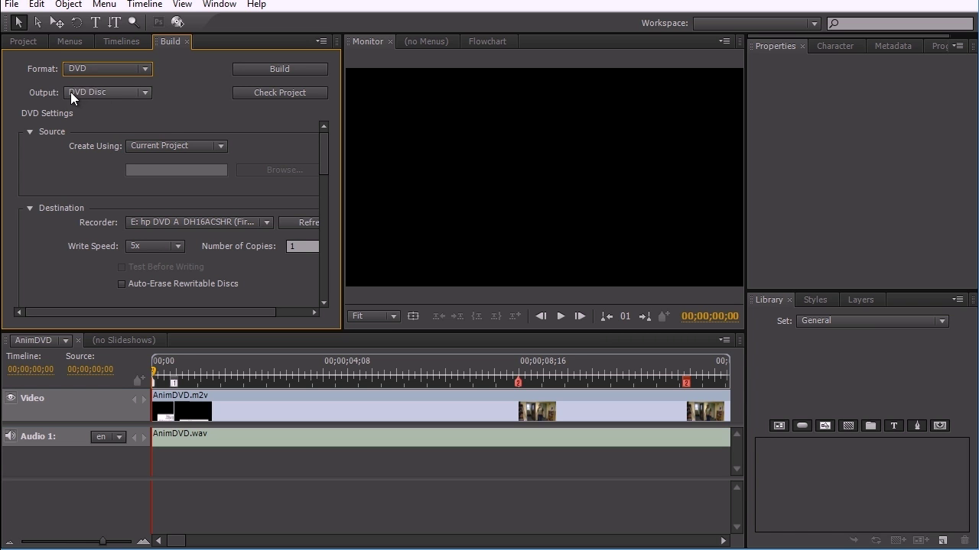
left_click(107, 92)
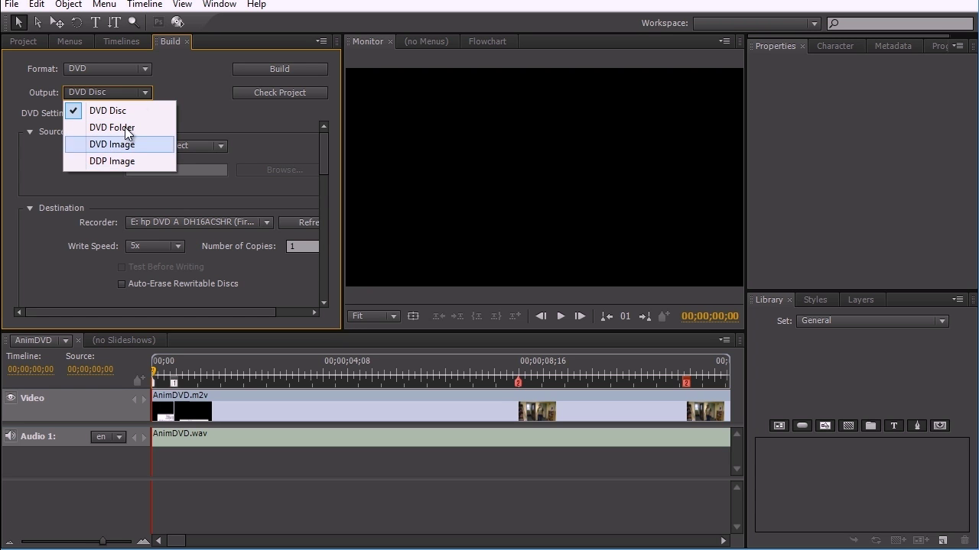
left_click(183, 81)
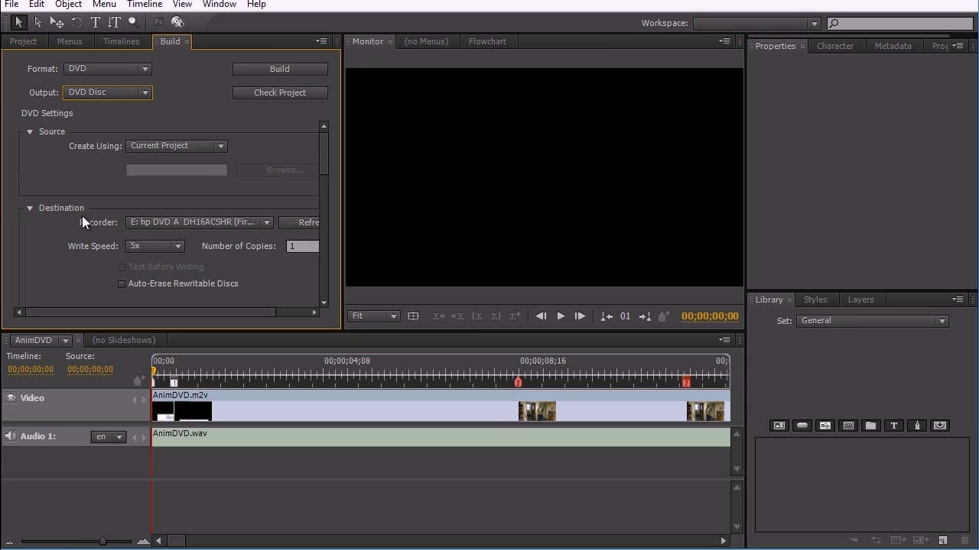
scroll(161, 312, "right", 2)
left_click(138, 249)
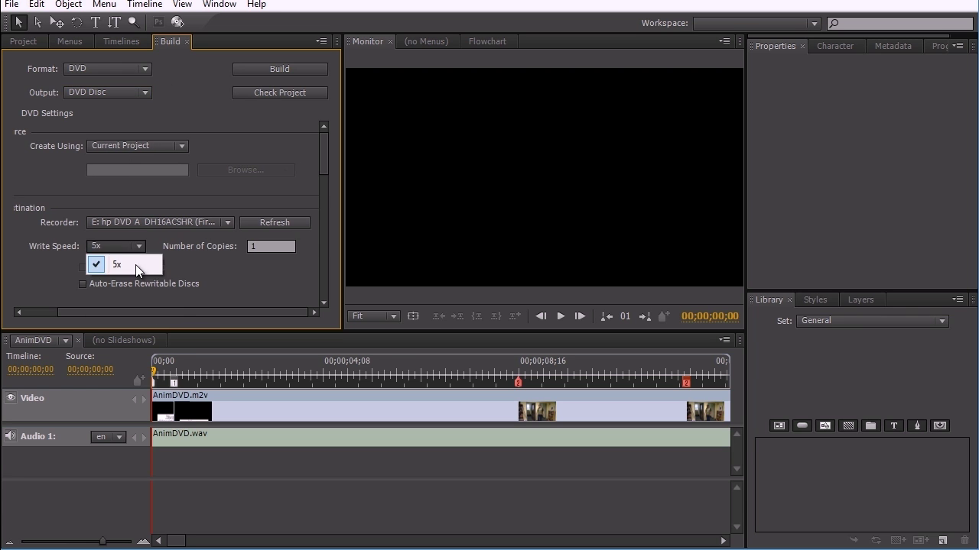
left_click(127, 263)
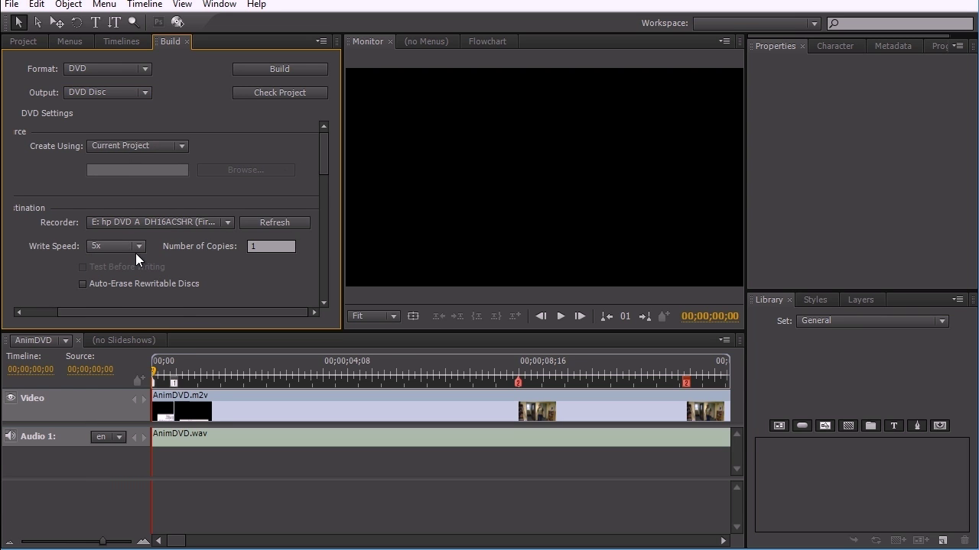
left_click(253, 246)
Step: Run Check Project and select AnimDVD's End Action Not Set result
left_click(254, 91)
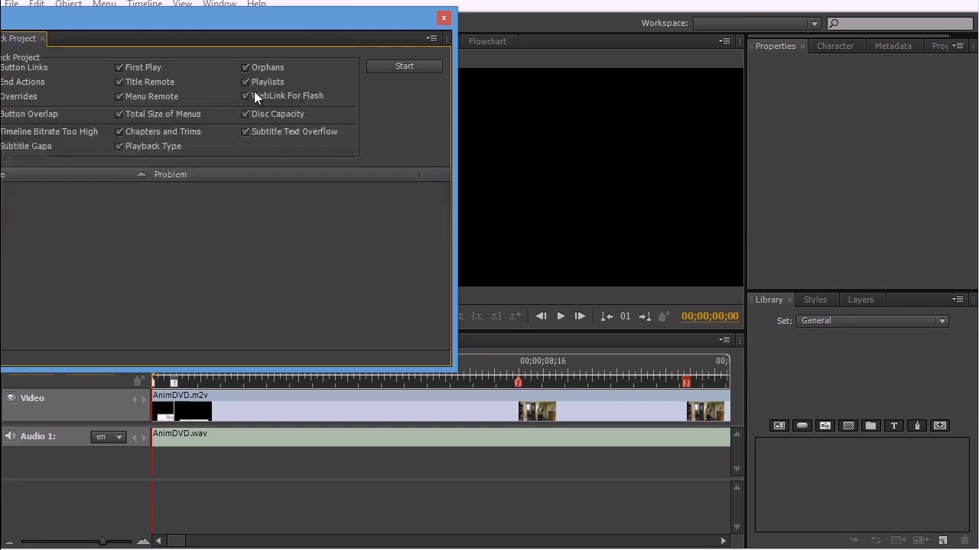
left_click_drag(197, 28, 341, 103)
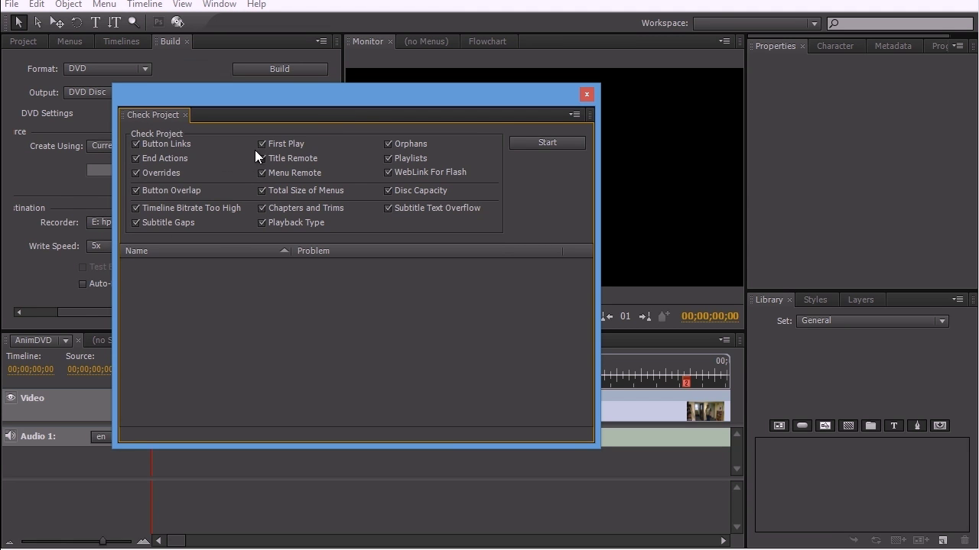
left_click(530, 142)
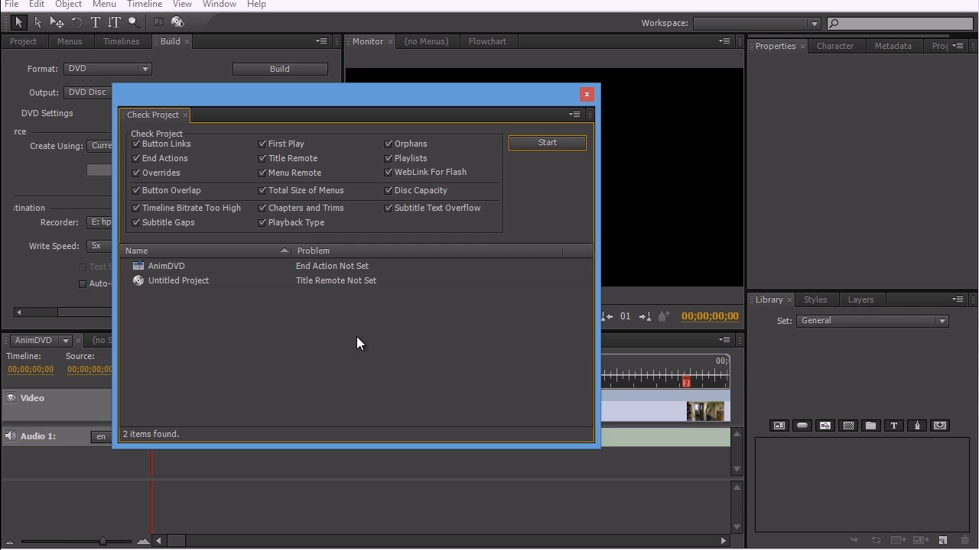
left_click(325, 269)
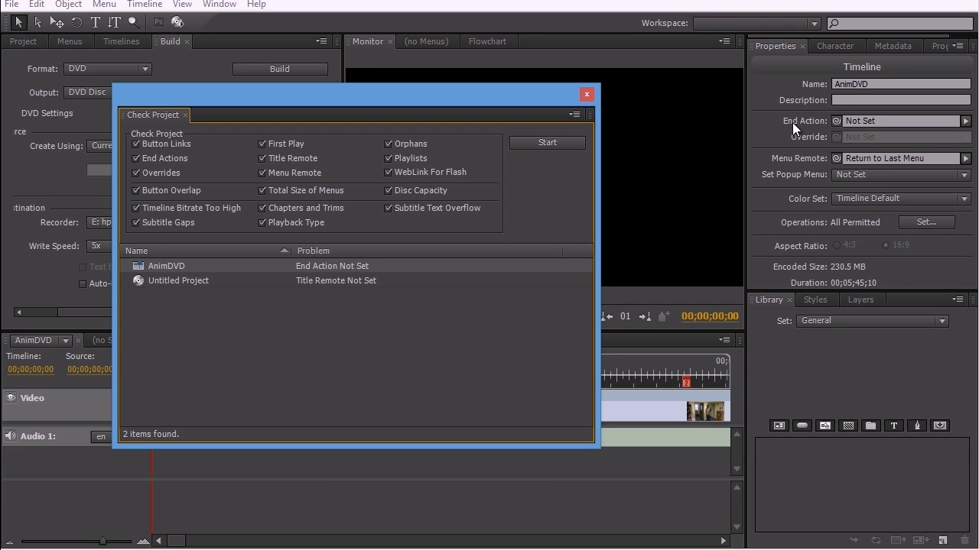
Step: Set the AnimDVD timeline's End Action to AnimDVD:Chapter 1 and move the check window aside
left_click(952, 131)
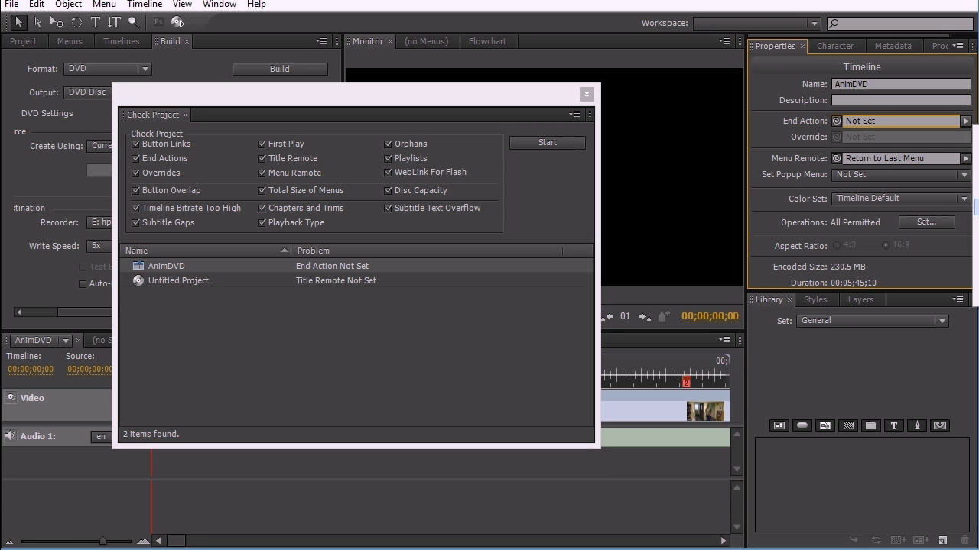
left_click(976, 206)
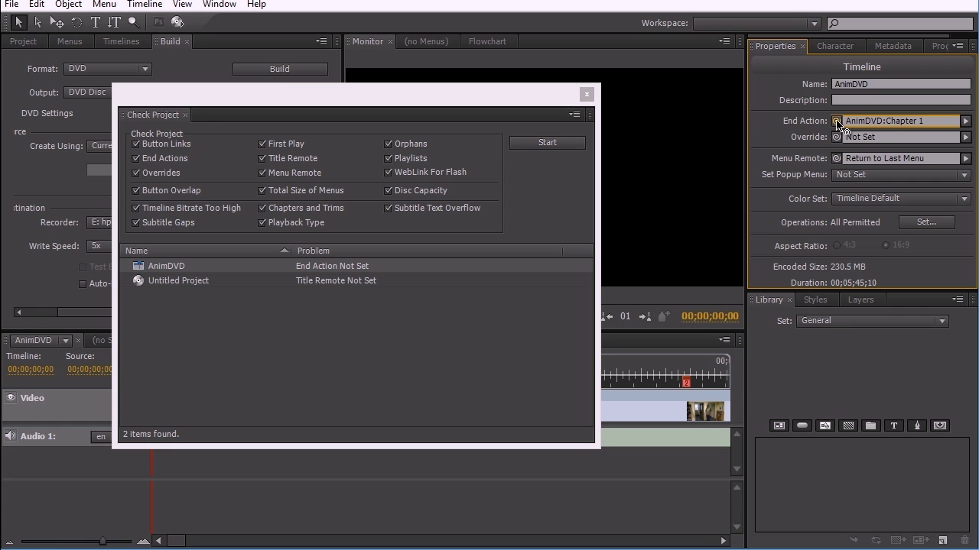
left_click_drag(837, 122, 218, 478)
left_click_drag(513, 100, 620, 22)
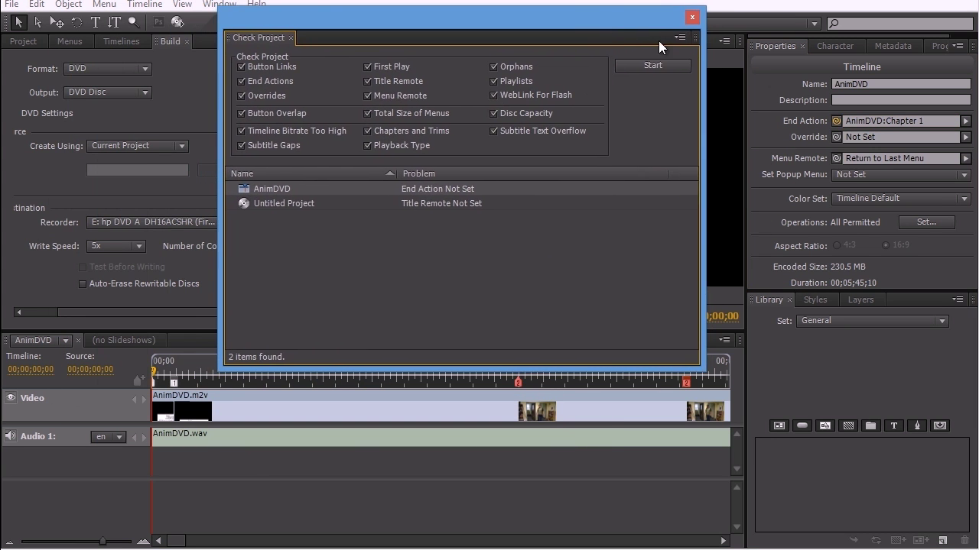
left_click_drag(837, 122, 154, 387)
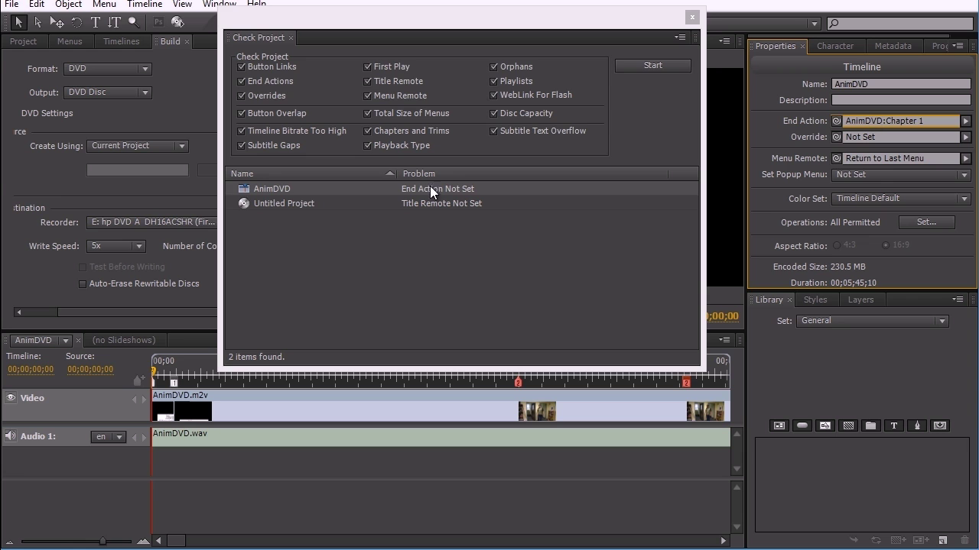
Step: Rerun the check and select the disc's Title Remote Not Set problem to view disc properties
left_click(636, 66)
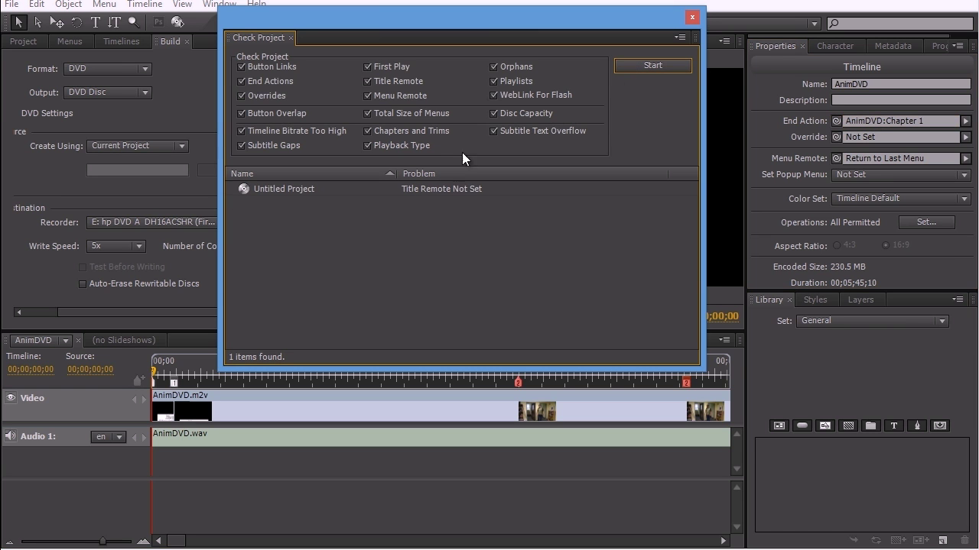
left_click(441, 189)
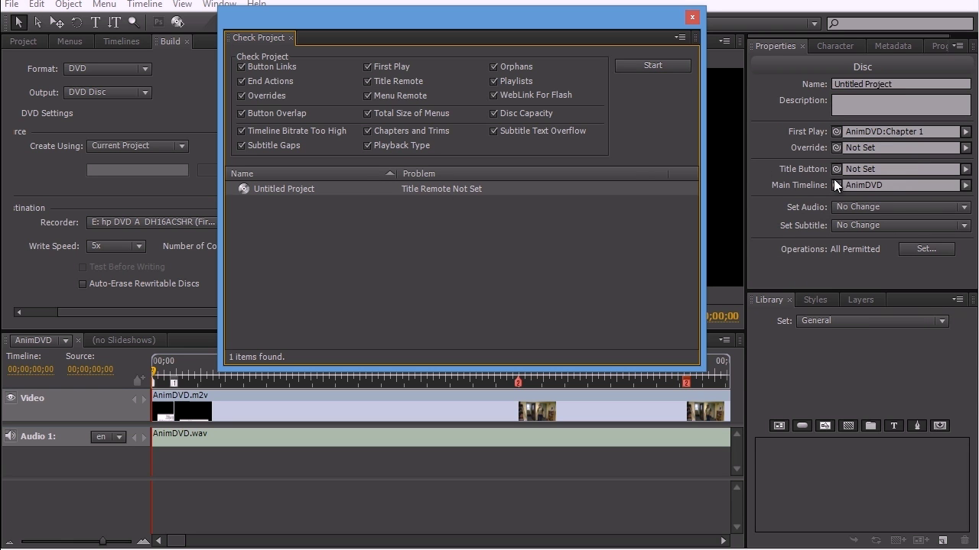
left_click(877, 170)
left_click(965, 169)
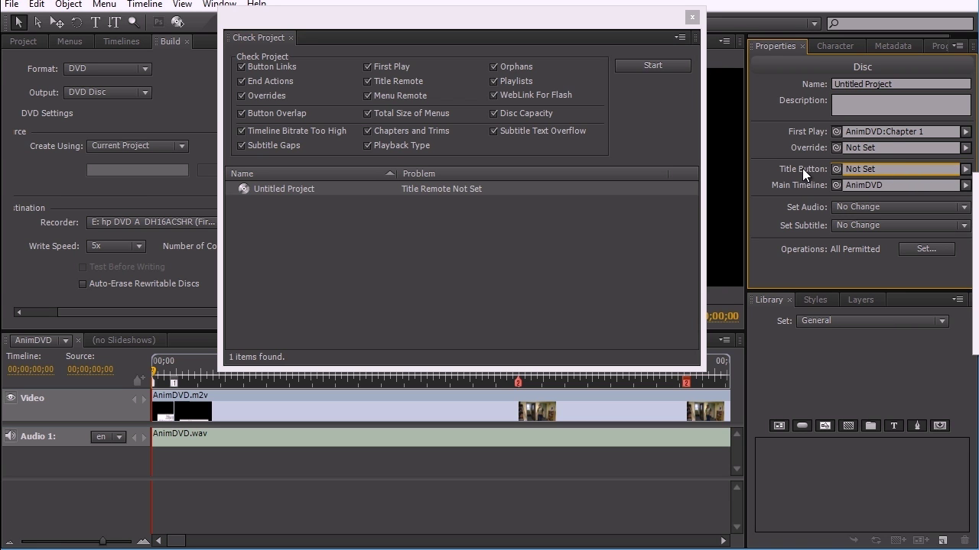
Step: Rename the disc to ANIM_DVD and rerun the project check
left_click(889, 86)
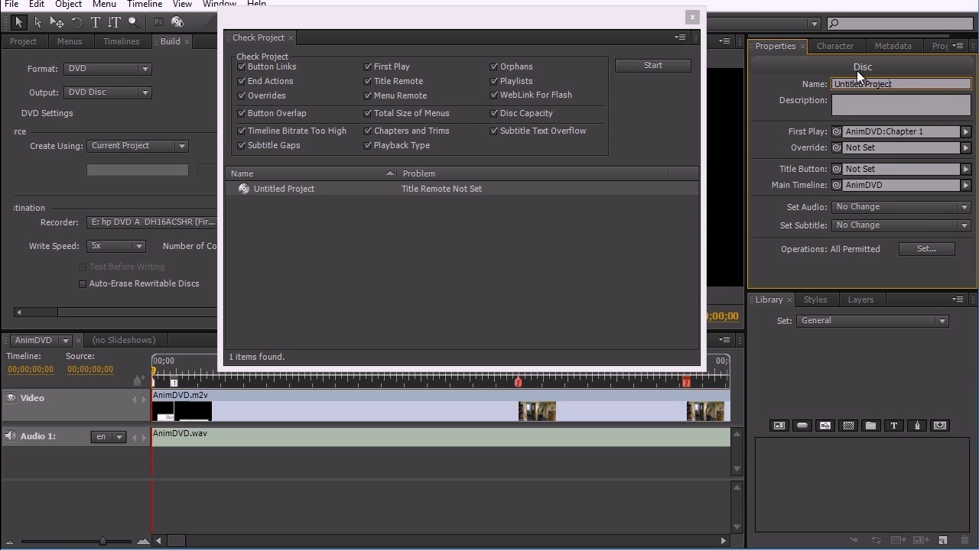
left_click(894, 84)
type("AnimDVD")
left_click(851, 84)
key("BackSpace")
key("BackSpace")
key("BackSpace")
type("NIM_")
left_click(607, 19)
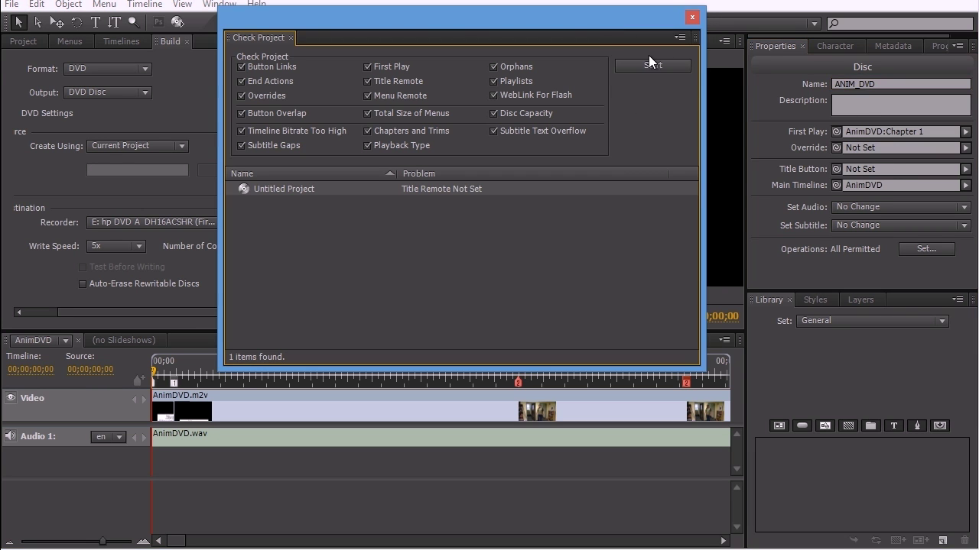
left_click(666, 65)
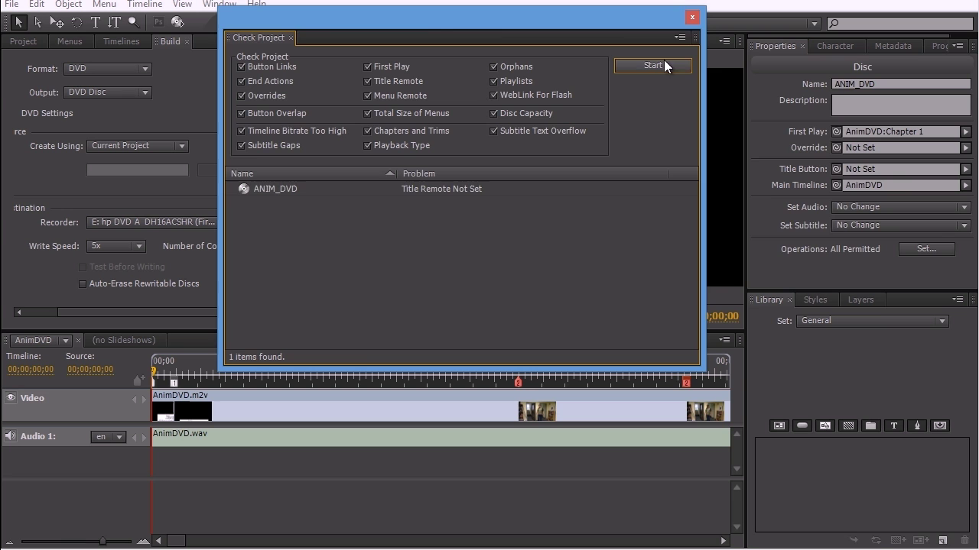
Step: Close Check Project, start the disc build, then cancel it at the remaining-problems warning
left_click(691, 17)
left_click(291, 71)
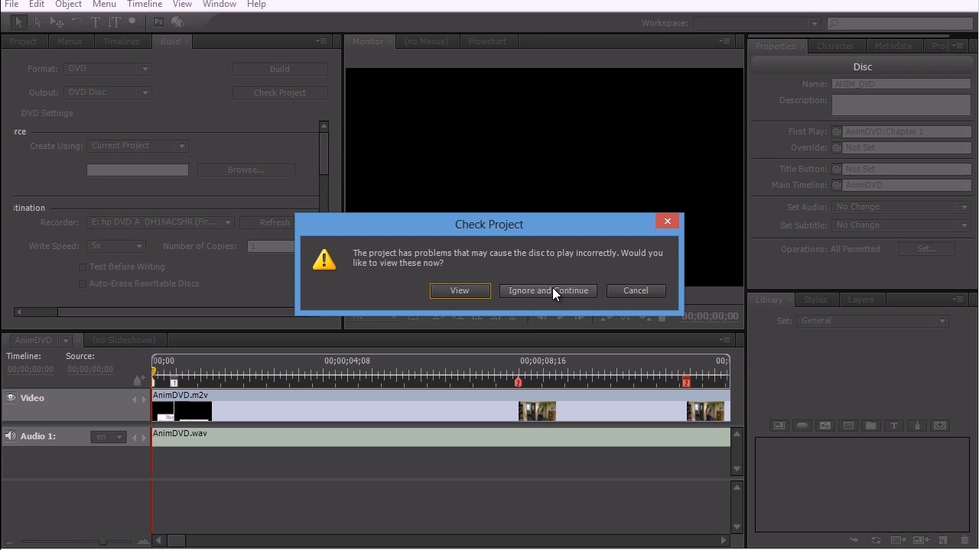
left_click(625, 292)
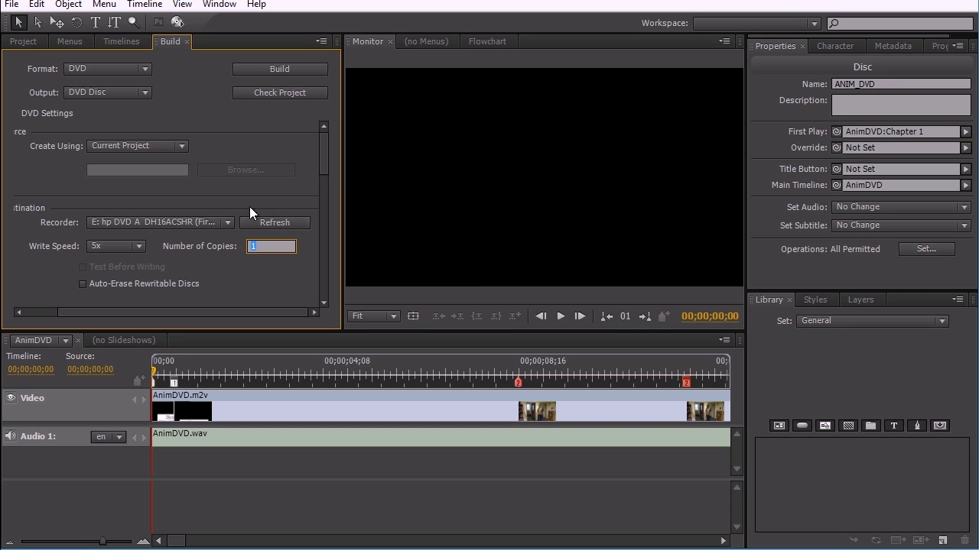